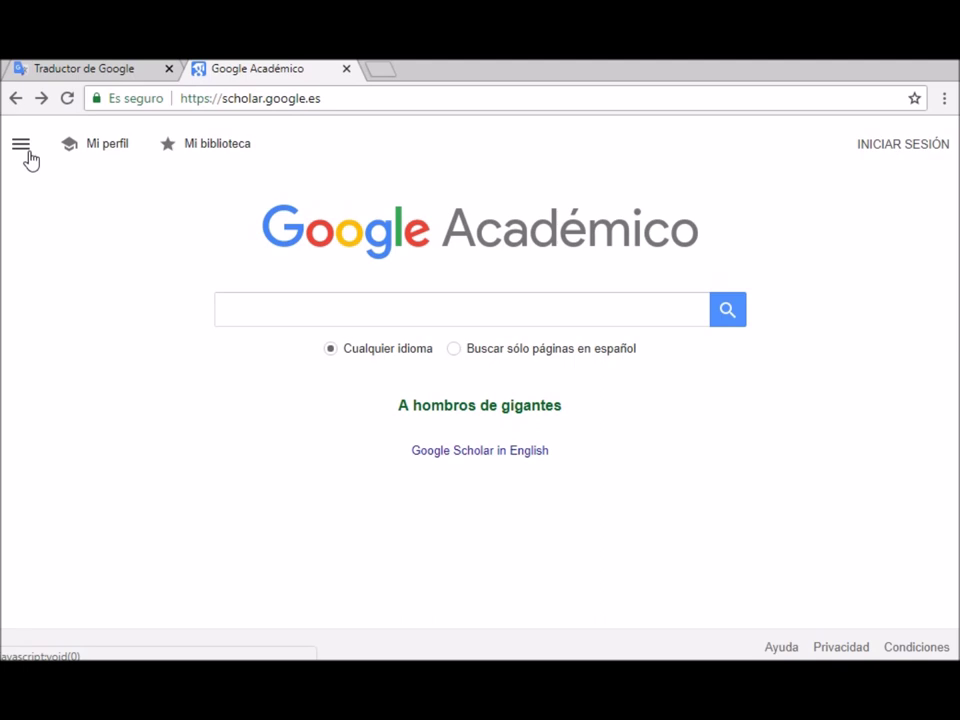
Open the Google Académico settings and check the options for the number of results per page.
{"action": "left_click", "coordinate": [24, 148]}
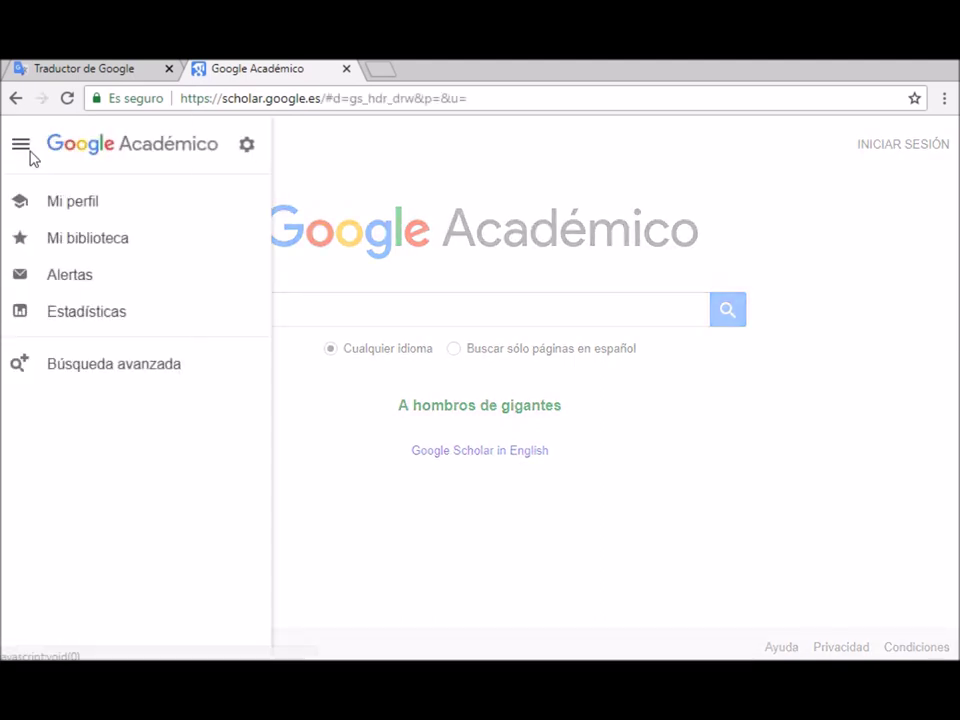
{"action": "left_click", "coordinate": [21, 146]}
{"action": "left_click", "coordinate": [21, 146]}
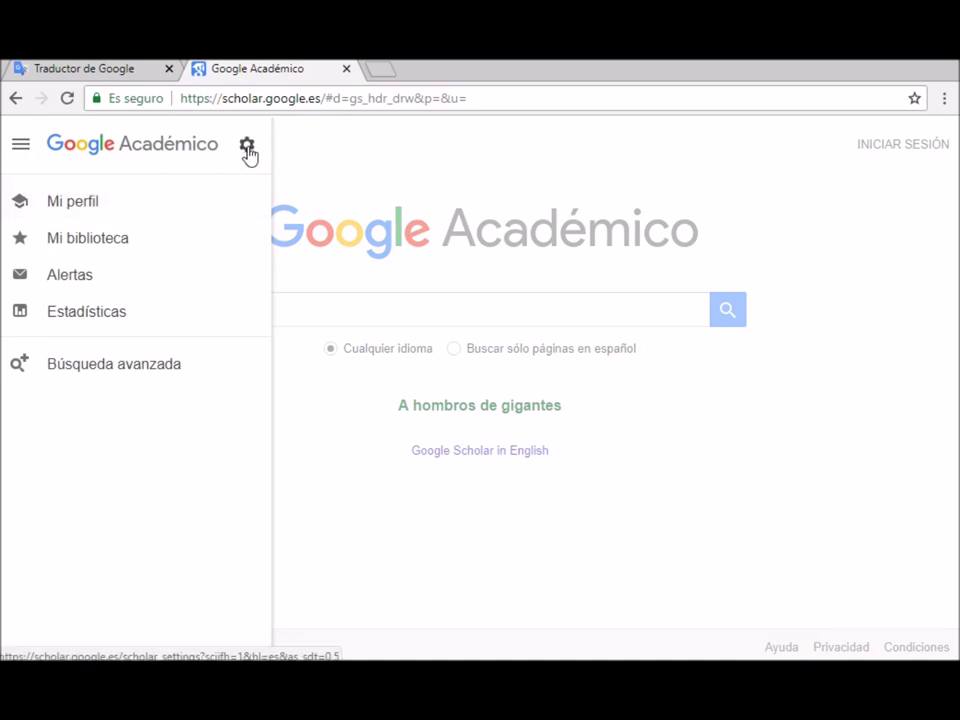
{"action": "left_click", "coordinate": [247, 148]}
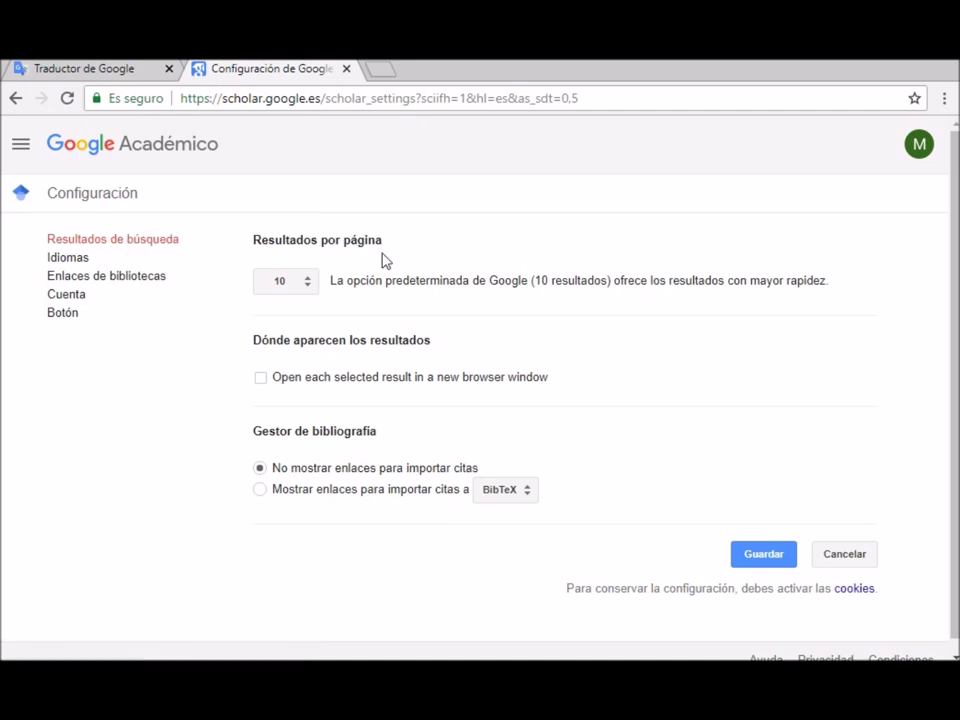
{"action": "left_click", "coordinate": [310, 283]}
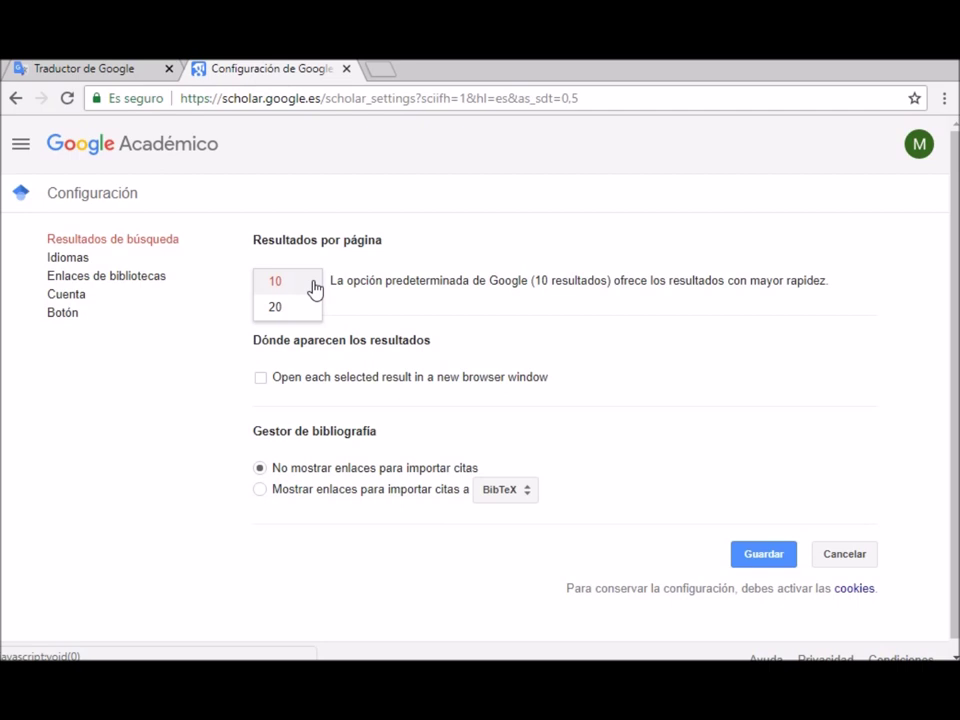
{"action": "left_click", "coordinate": [420, 265]}
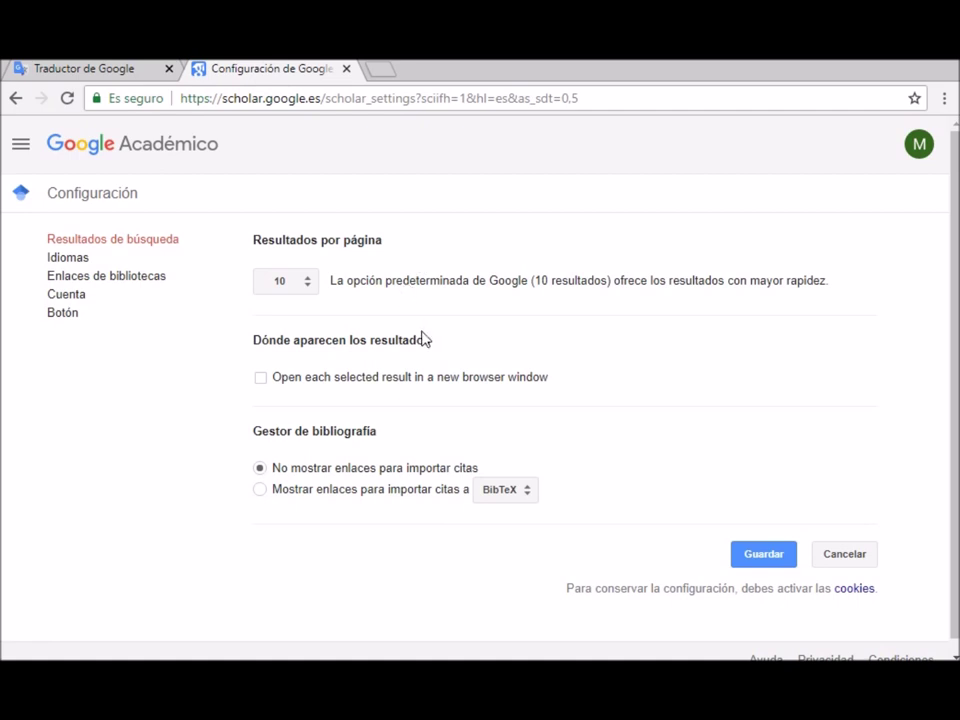
Set the bibliography manager to show links for importing citations to EndNote.
{"action": "left_click", "coordinate": [534, 492]}
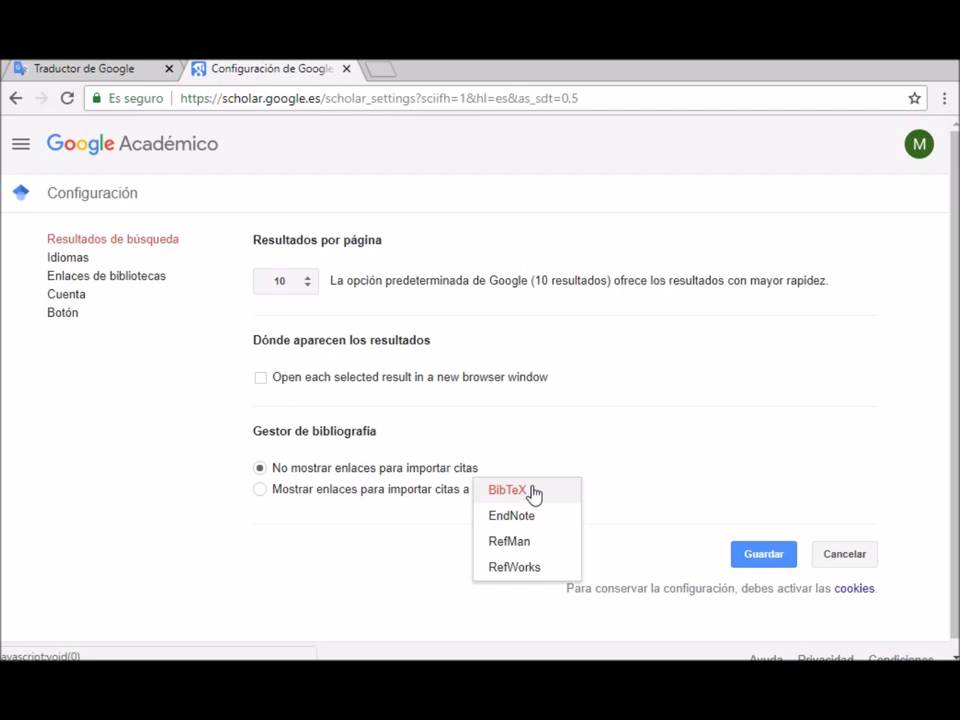
{"action": "left_click", "coordinate": [428, 402]}
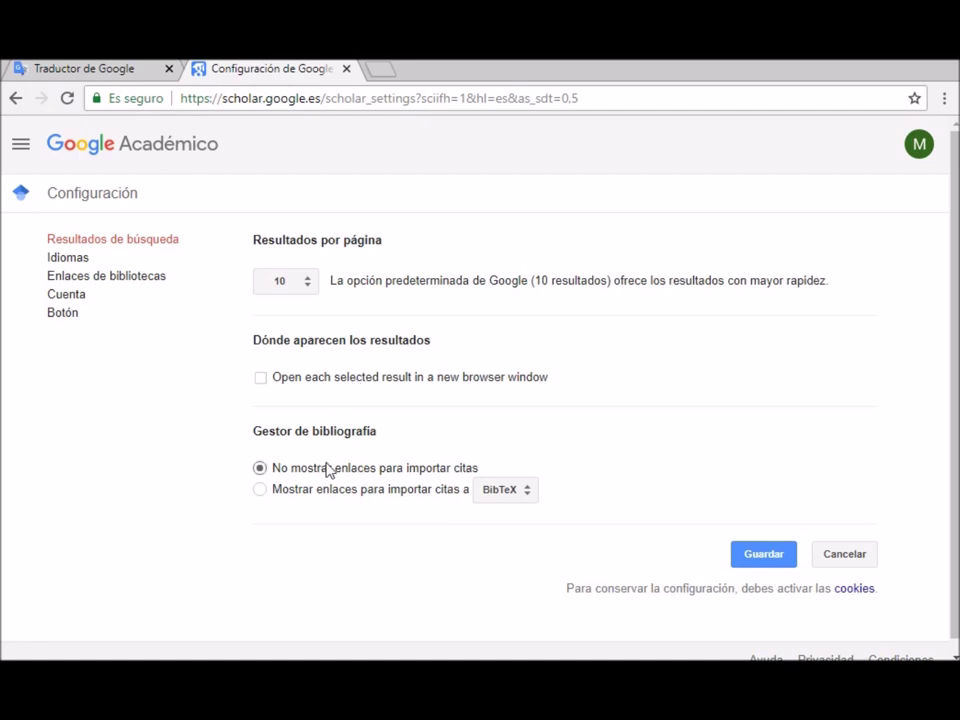
{"action": "left_click", "coordinate": [277, 493]}
{"action": "left_click", "coordinate": [519, 500]}
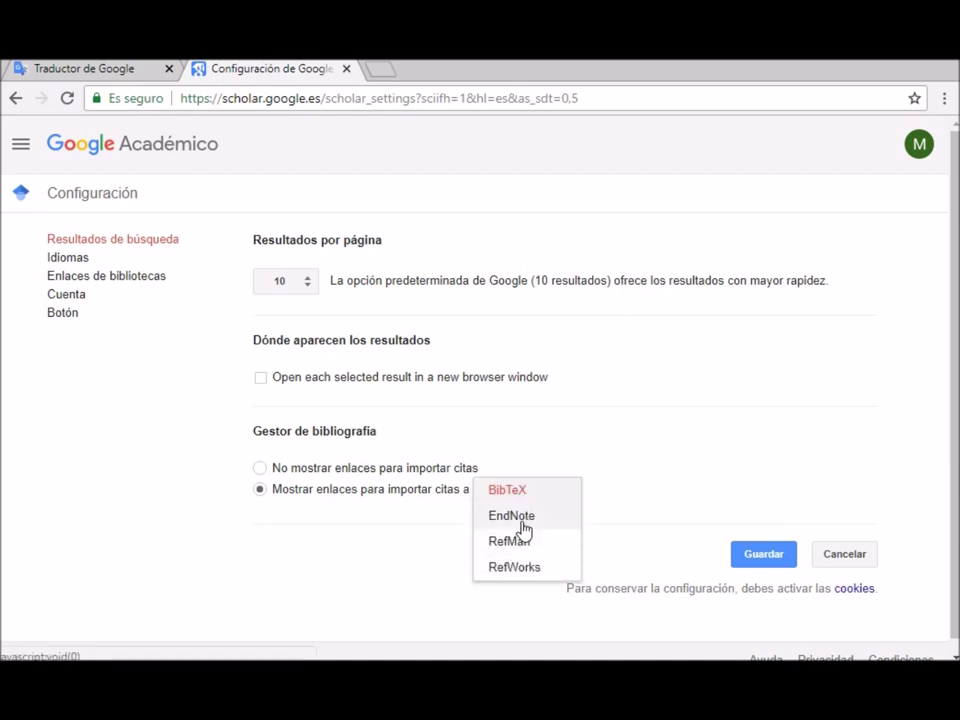
{"action": "left_click", "coordinate": [521, 522]}
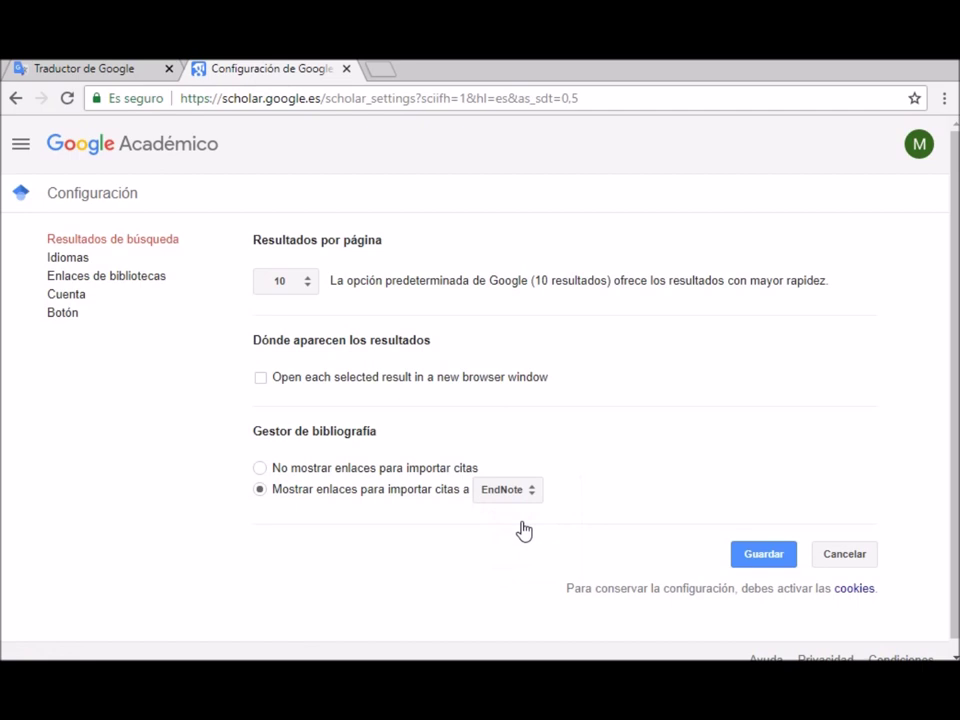
In the language settings, switch the interface language to inglés and return it to español.
{"action": "left_click", "coordinate": [80, 260]}
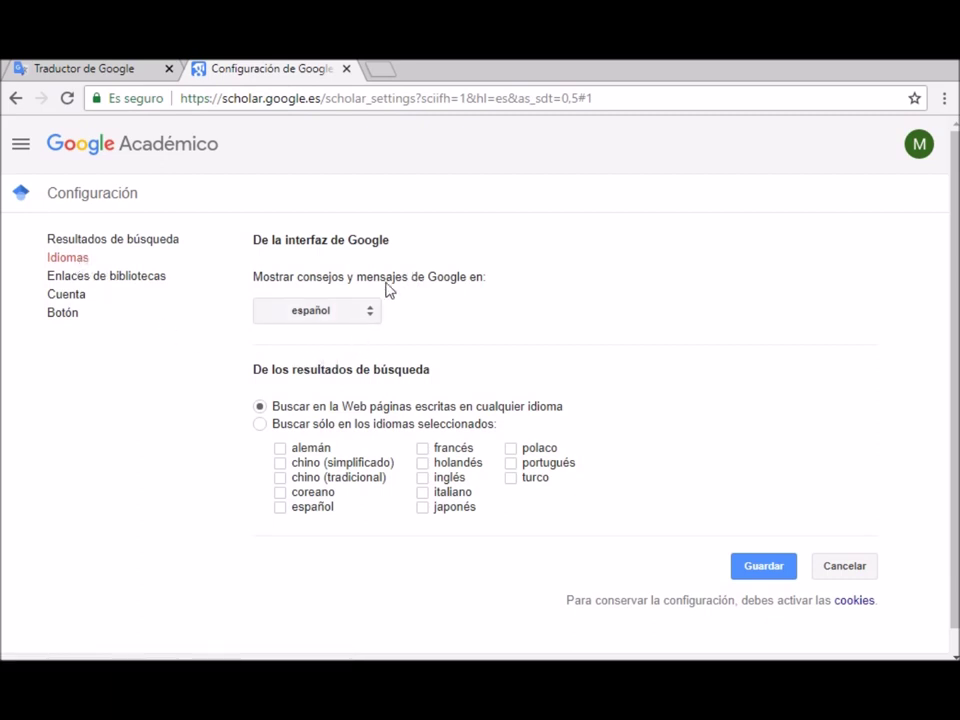
{"action": "left_click", "coordinate": [378, 311]}
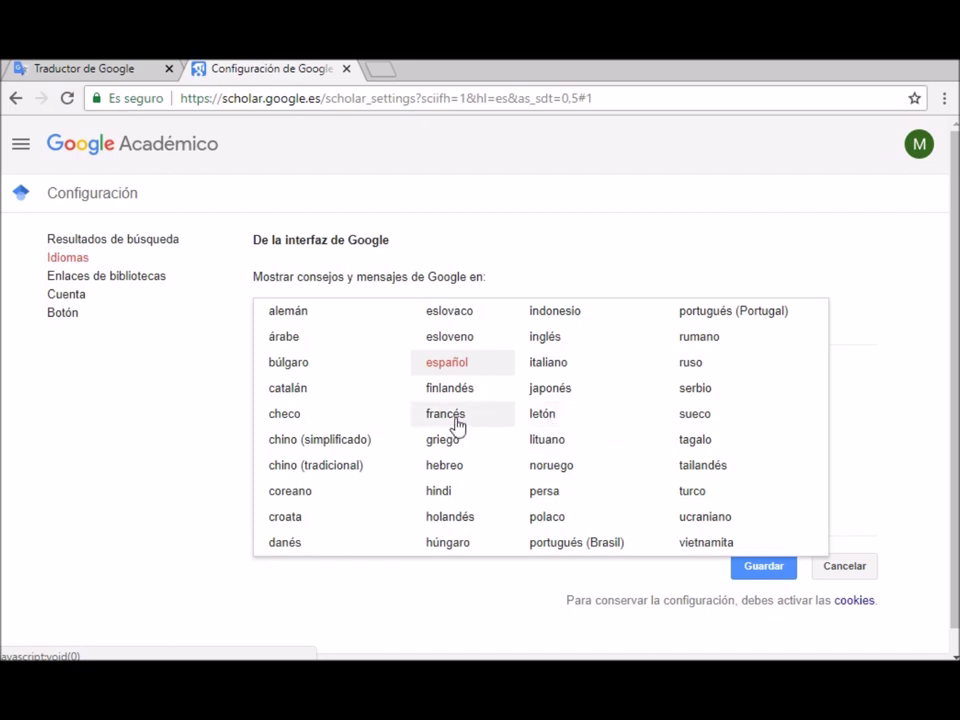
{"action": "left_click", "coordinate": [555, 346]}
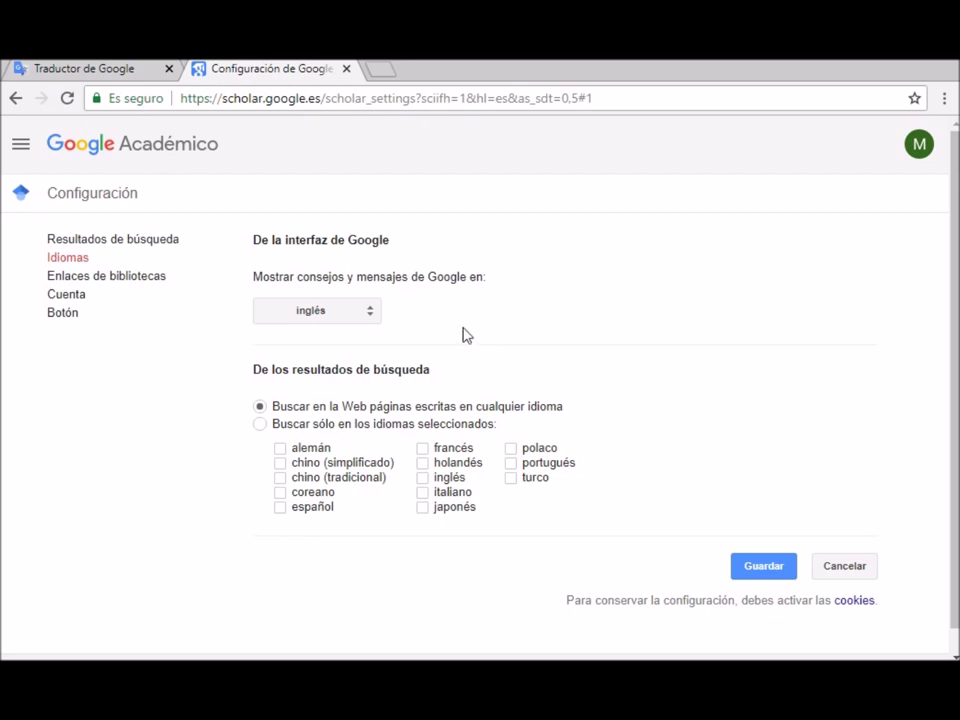
{"action": "left_click", "coordinate": [376, 318]}
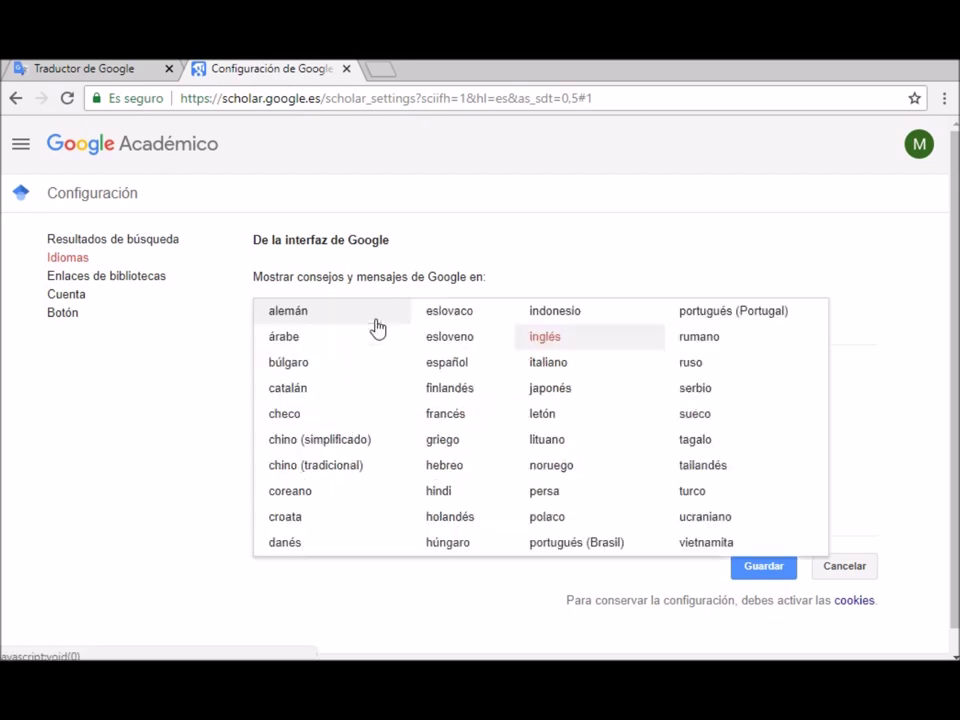
{"action": "left_click", "coordinate": [450, 364]}
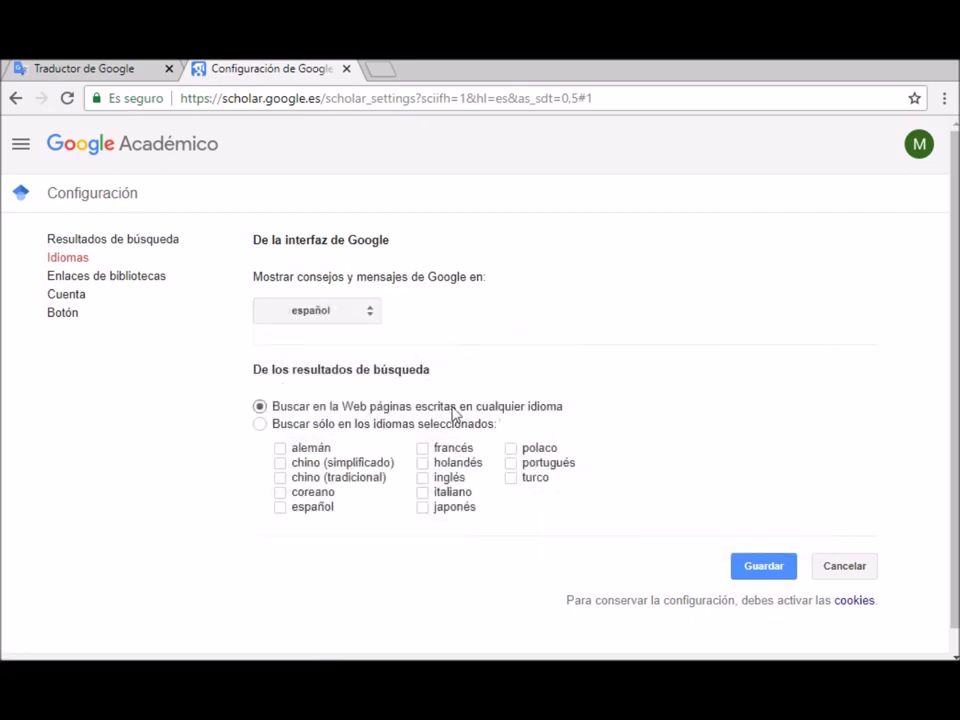
Try limiting search results to selected languages, ticking portugués, inglés, francés and español, and clear those selections.
{"action": "left_click", "coordinate": [373, 432]}
{"action": "left_click", "coordinate": [512, 464]}
{"action": "left_click", "coordinate": [424, 480]}
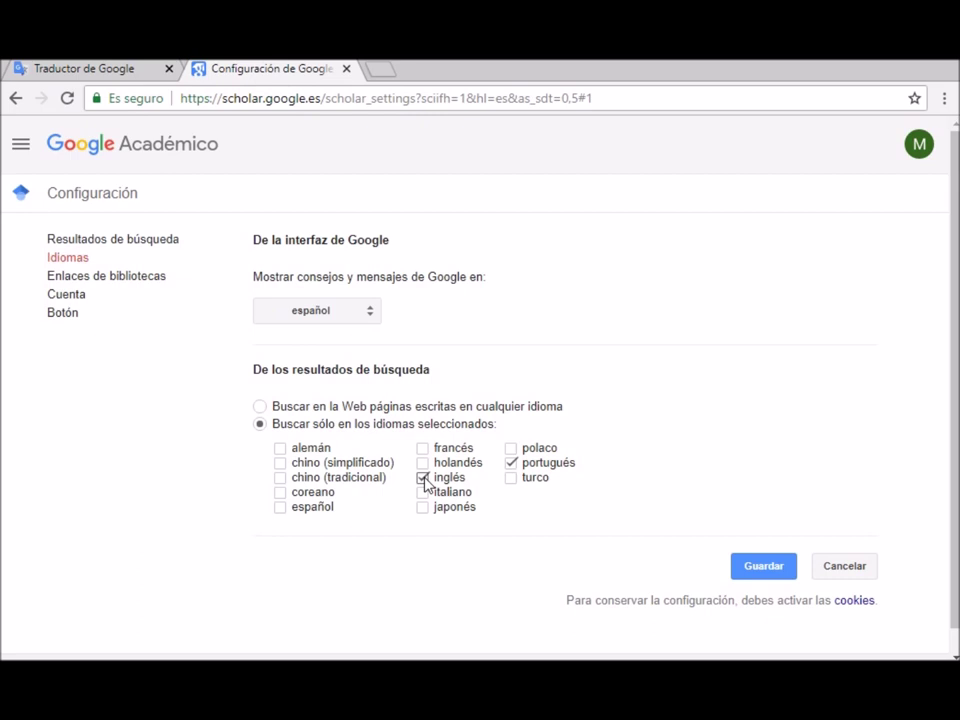
{"action": "left_click", "coordinate": [424, 449]}
{"action": "left_click", "coordinate": [280, 507]}
{"action": "left_click", "coordinate": [280, 507]}
{"action": "left_click", "coordinate": [422, 479]}
{"action": "left_click", "coordinate": [422, 448]}
{"action": "left_click", "coordinate": [511, 463]}
{"action": "left_click", "coordinate": [511, 463]}
Review the library links, account and browser button settings, and save the configuration.
{"action": "left_click", "coordinate": [110, 277]}
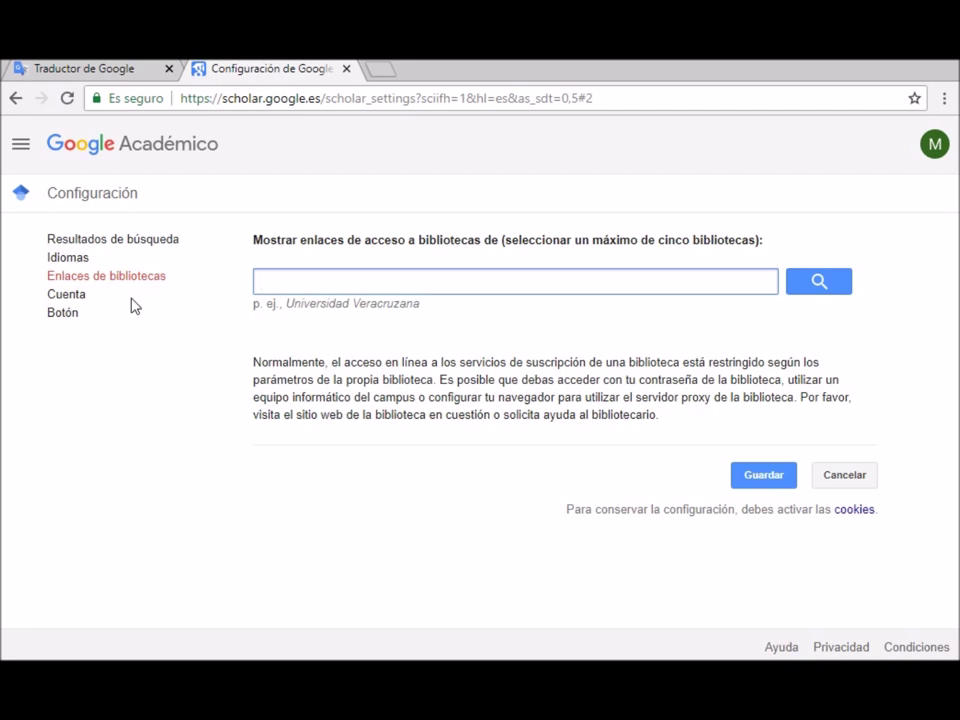
{"action": "left_click", "coordinate": [63, 298]}
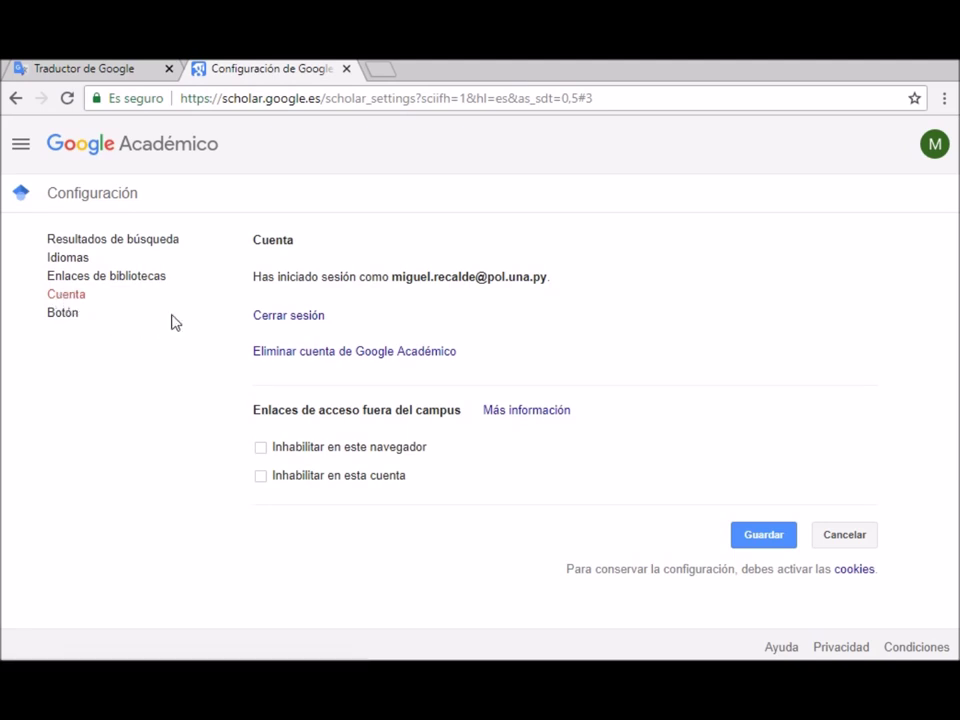
{"action": "left_click", "coordinate": [76, 318]}
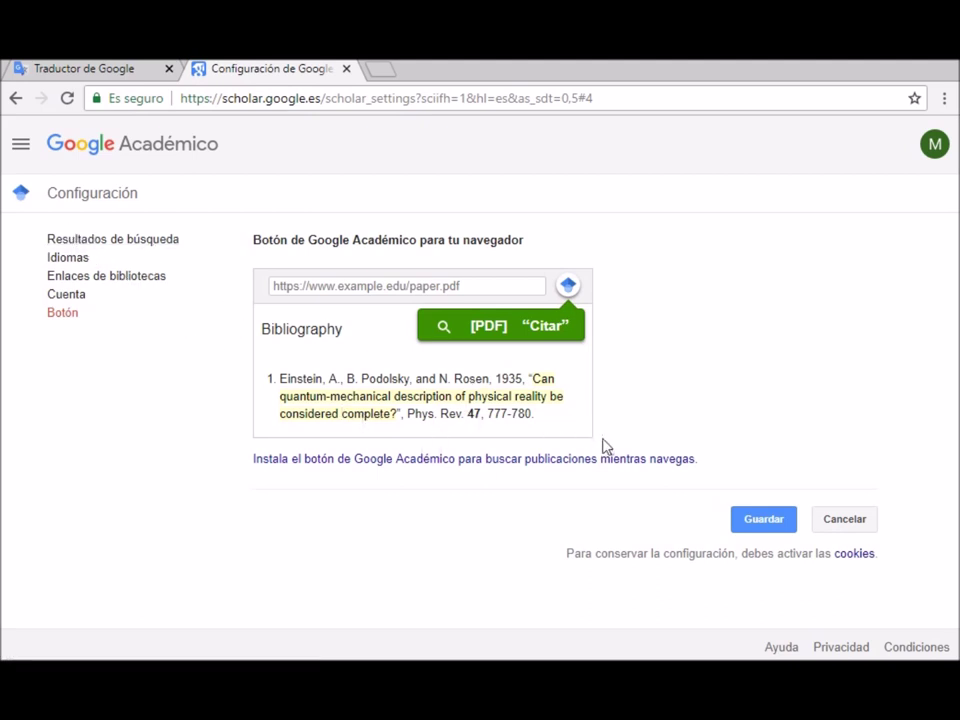
{"action": "left_click", "coordinate": [749, 522]}
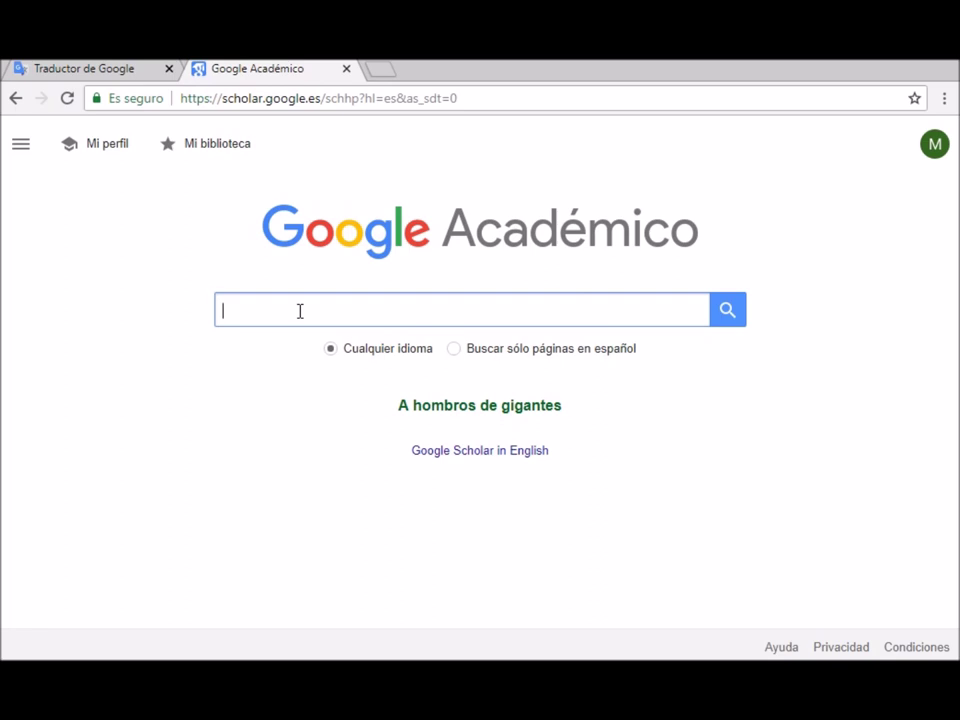
Enter a search phrase starting with "La educ" on the Google Académico home page.
{"action": "type", "text": "La educ"}
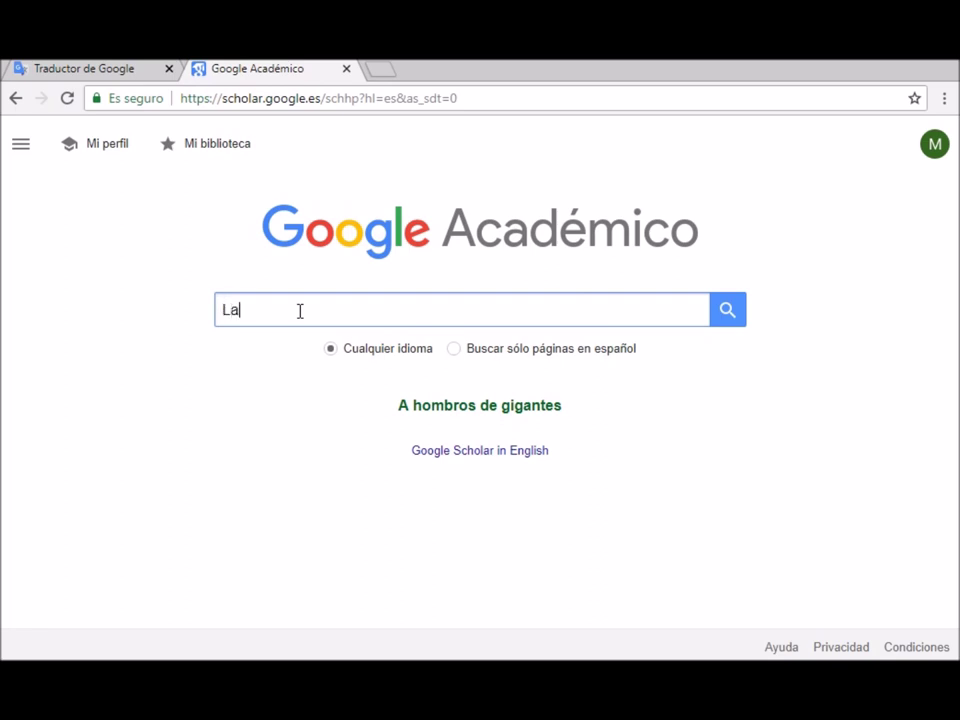